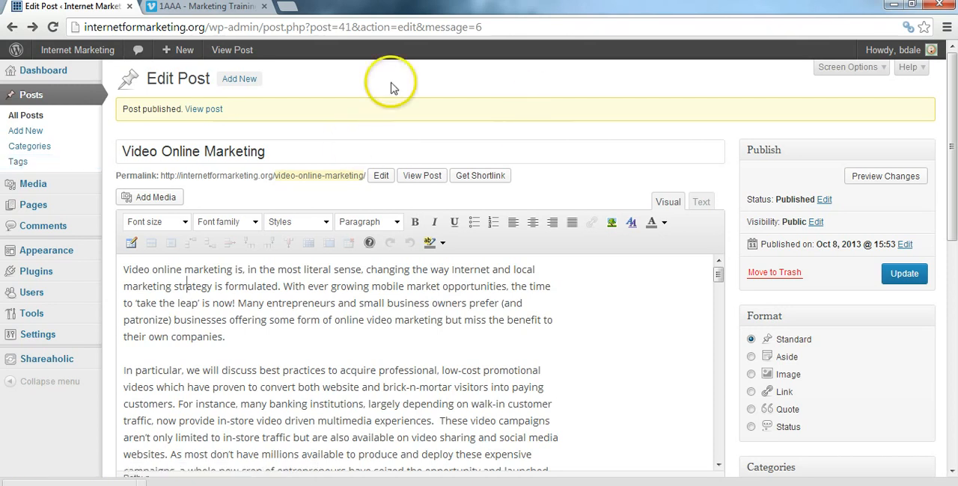
Step: Open the post categories management page
left_click_drag(953, 135, 954, 94)
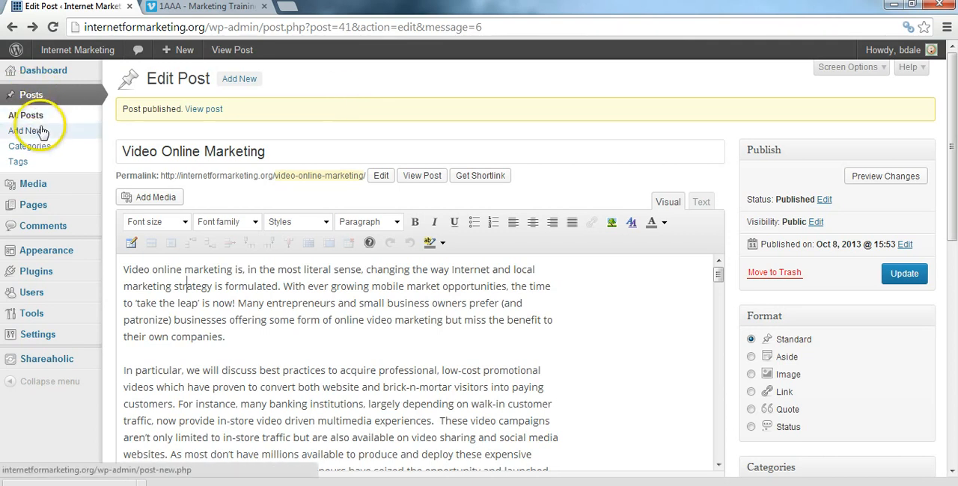
left_click(32, 149)
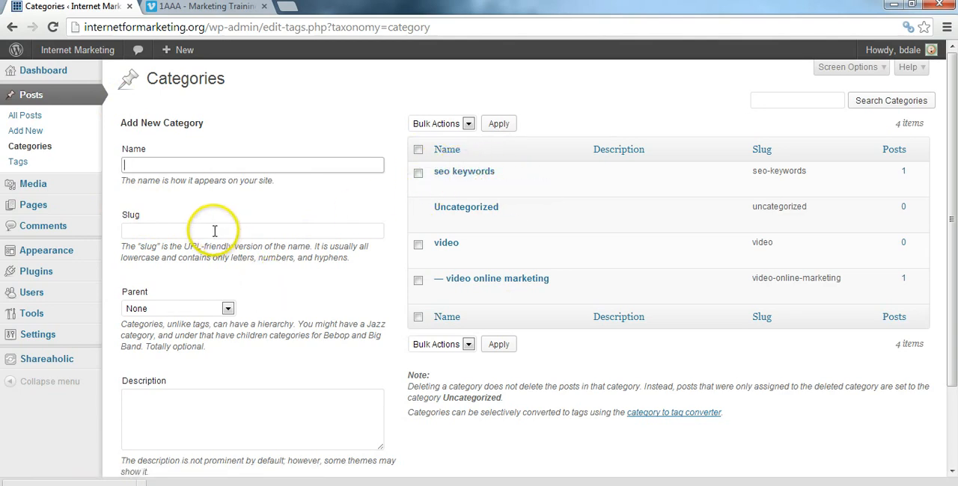
Step: Enter "keywords" as the new category's name and leave its parent set to None
type("ywords")
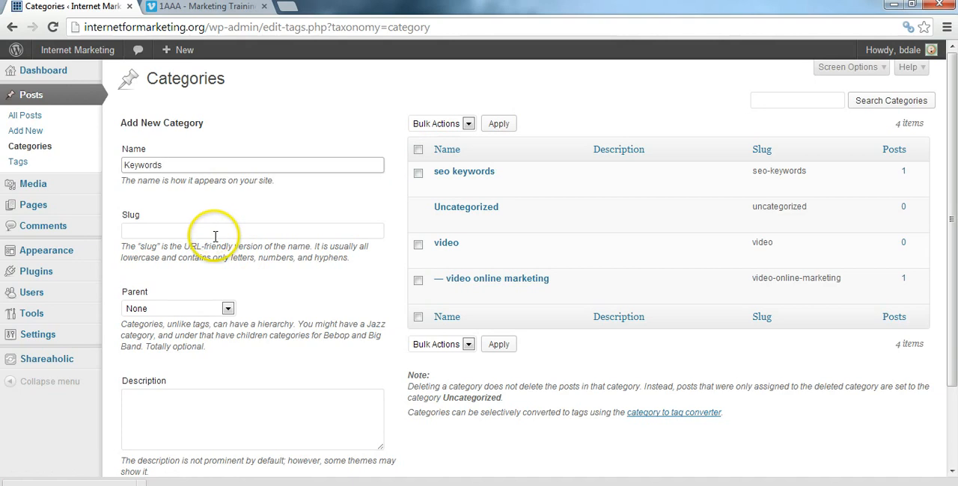
left_click(128, 165)
key("BackSpace")
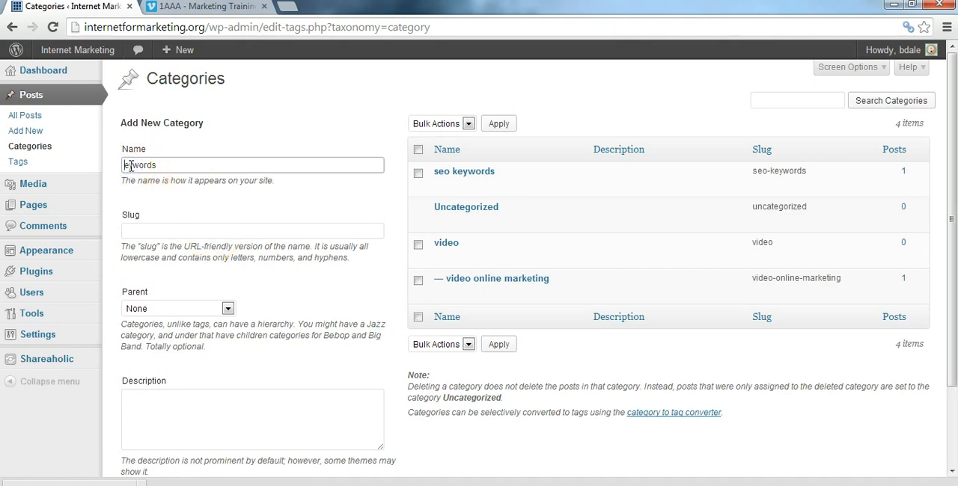
type("k")
left_click(172, 231)
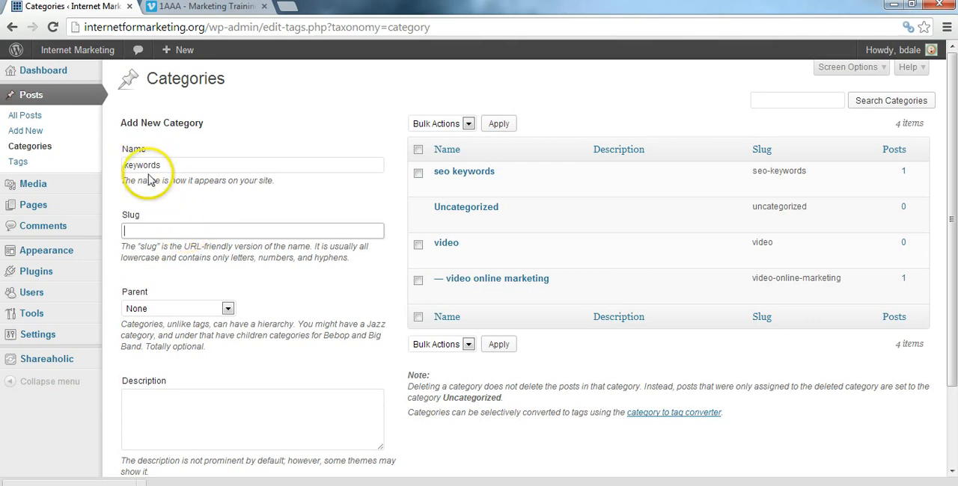
left_click(227, 308)
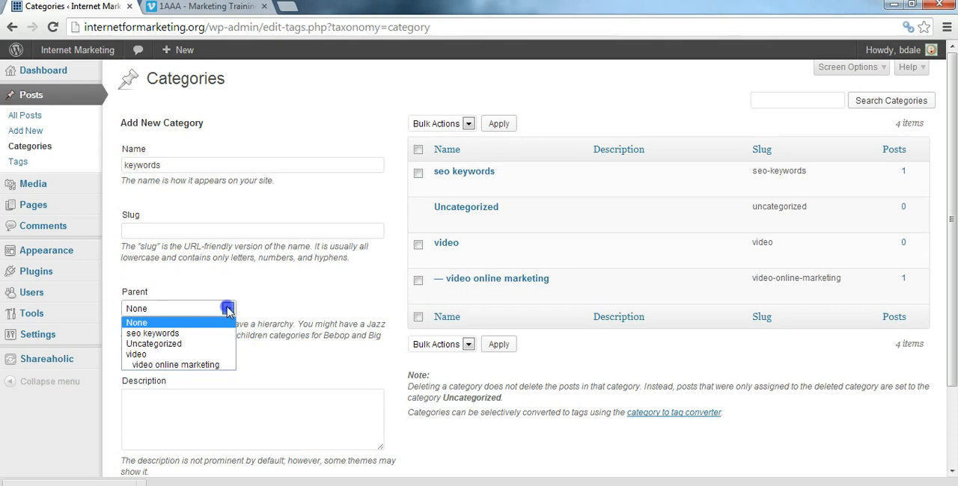
left_click(228, 310)
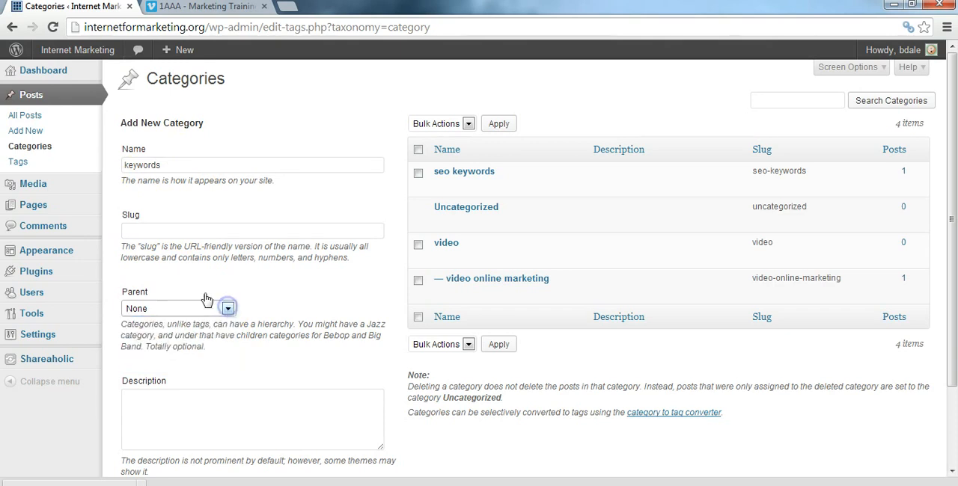
left_click(228, 309)
left_click(228, 309)
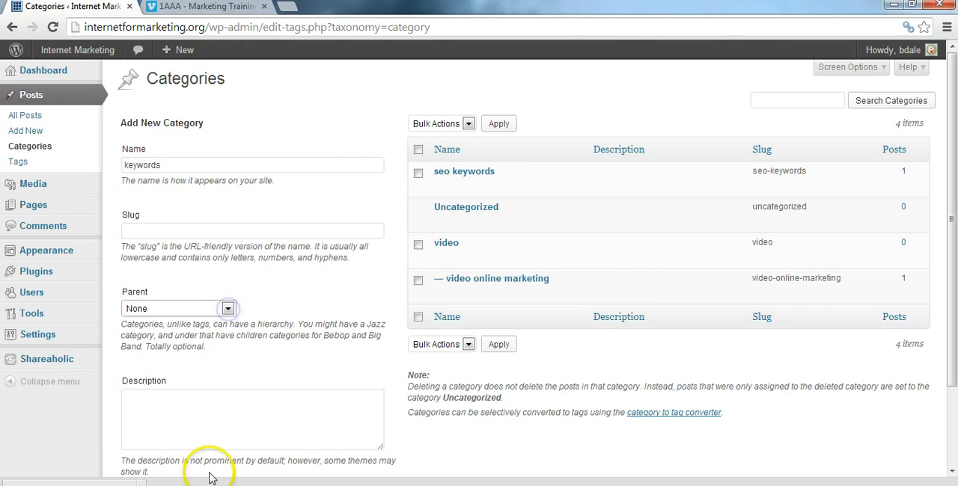
Step: Enter the description "All SEO related content will be categorized under this parent" and add the new category
left_click(221, 411)
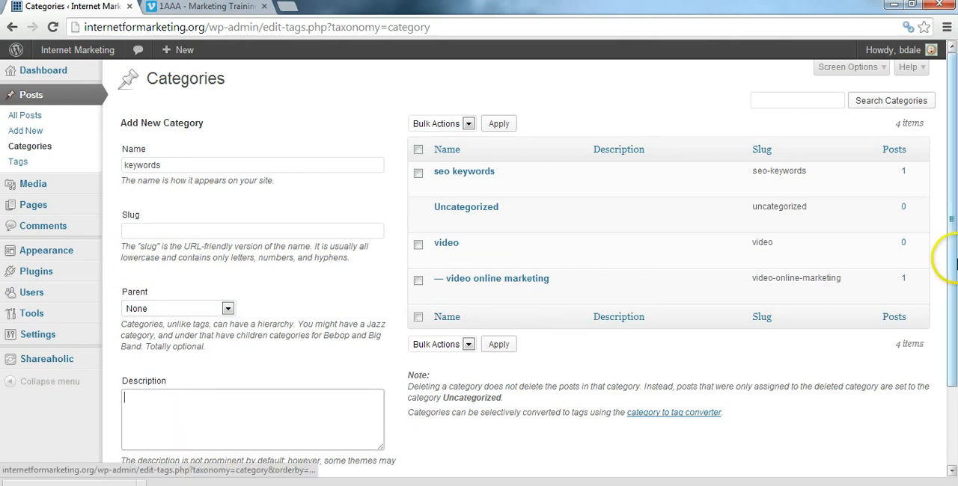
left_click_drag(948, 257, 954, 371)
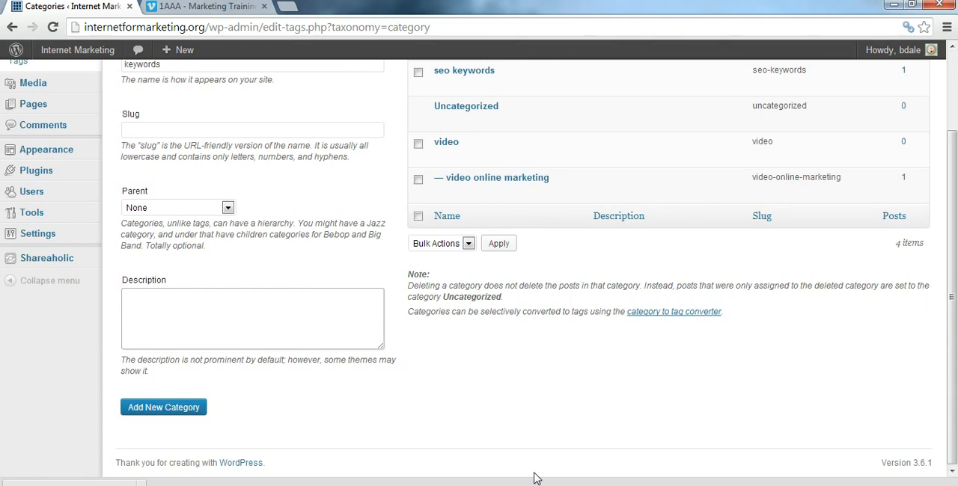
left_click(462, 443)
type("SEO related")
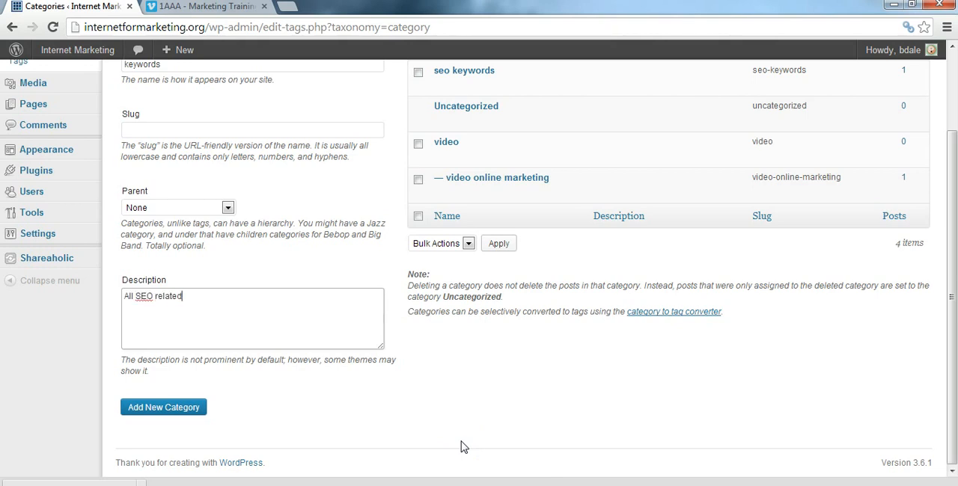
type(" conte")
type("nt will be categorized in")
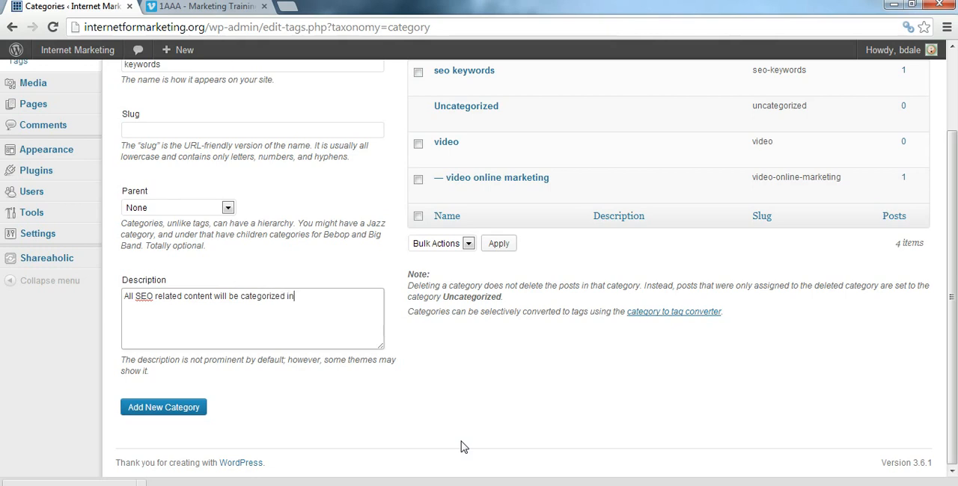
type("der thi")
key("BackSpace")
key("BackSpace")
key("BackSpace")
key("BackSpace")
key("BackSpace")
key("BackSpace")
key("BackSpace")
type("under this parent")
left_click(166, 410)
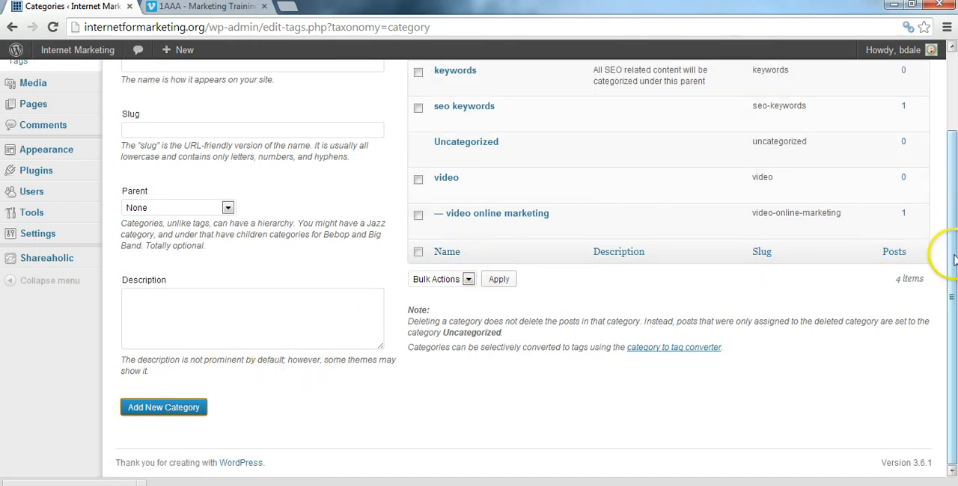
Step: Delete the "keywords" category with the bulk Delete action
left_click_drag(954, 258, 954, 161)
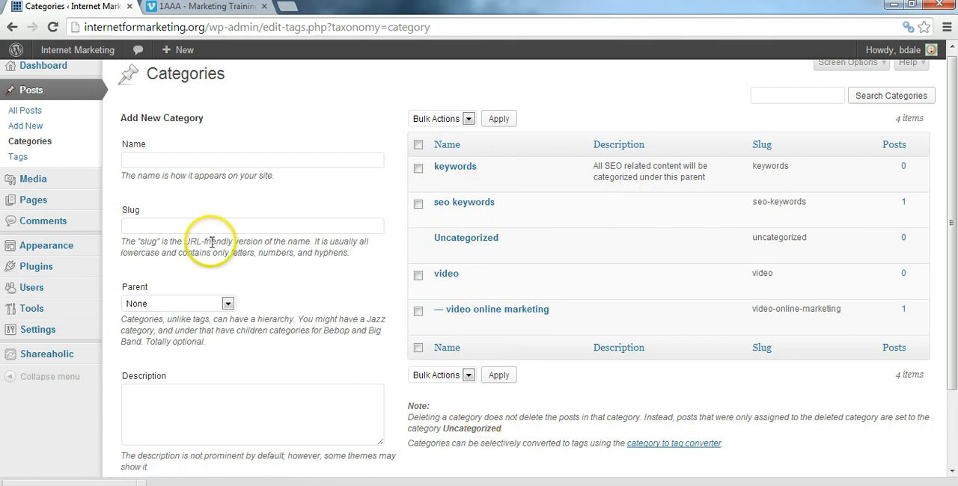
left_click(467, 375)
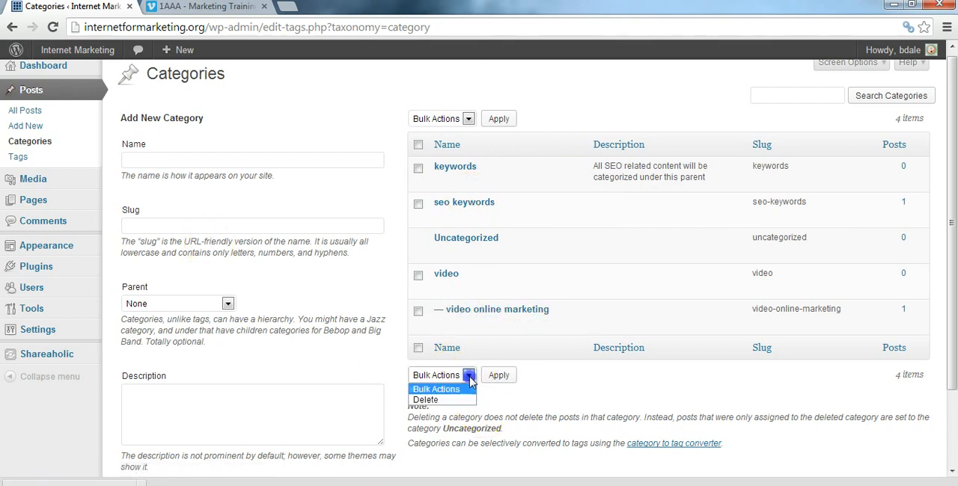
left_click(461, 400)
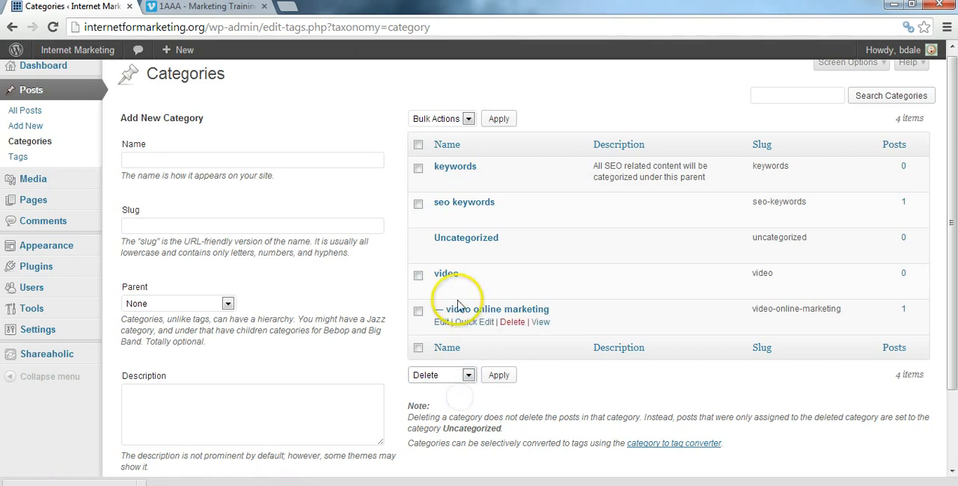
left_click(417, 147)
left_click(417, 145)
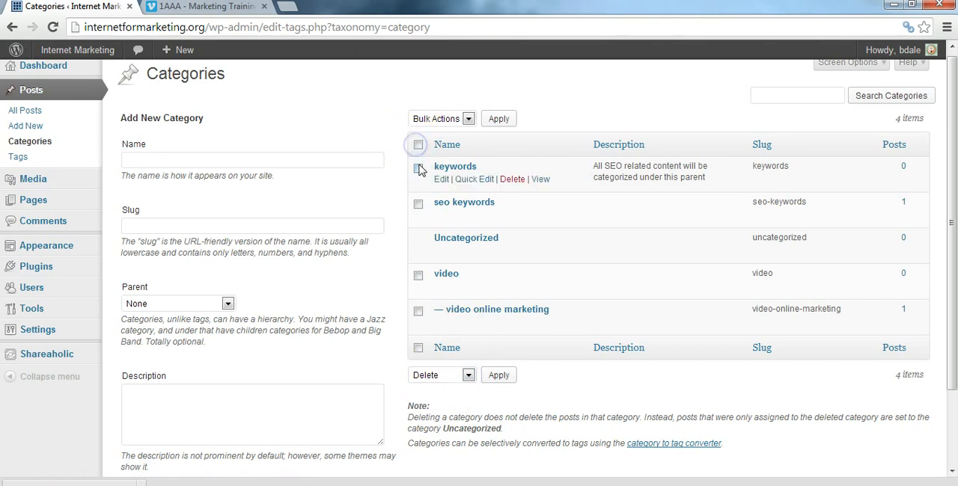
left_click(417, 169)
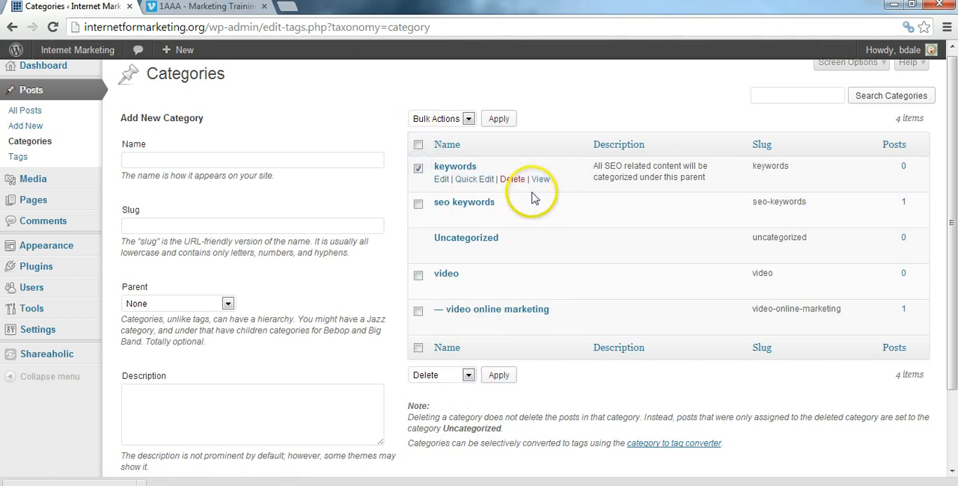
left_click(510, 179)
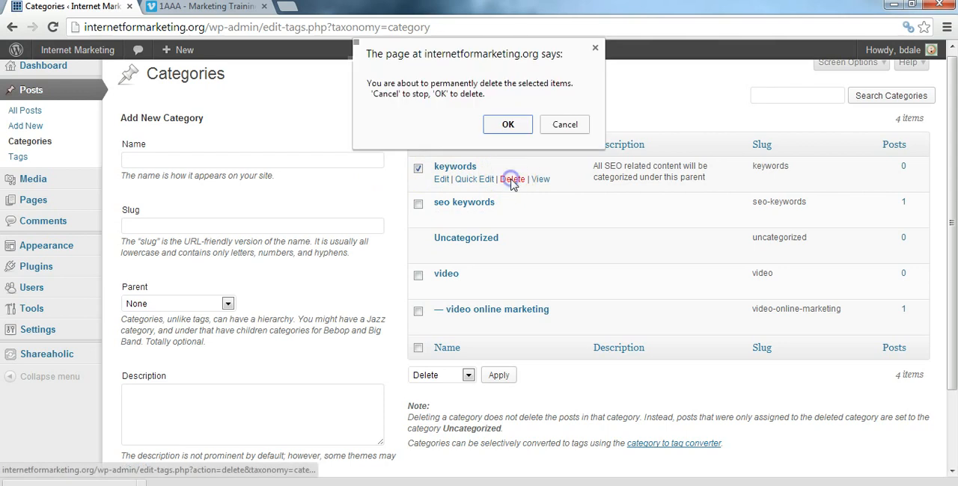
left_click(595, 47)
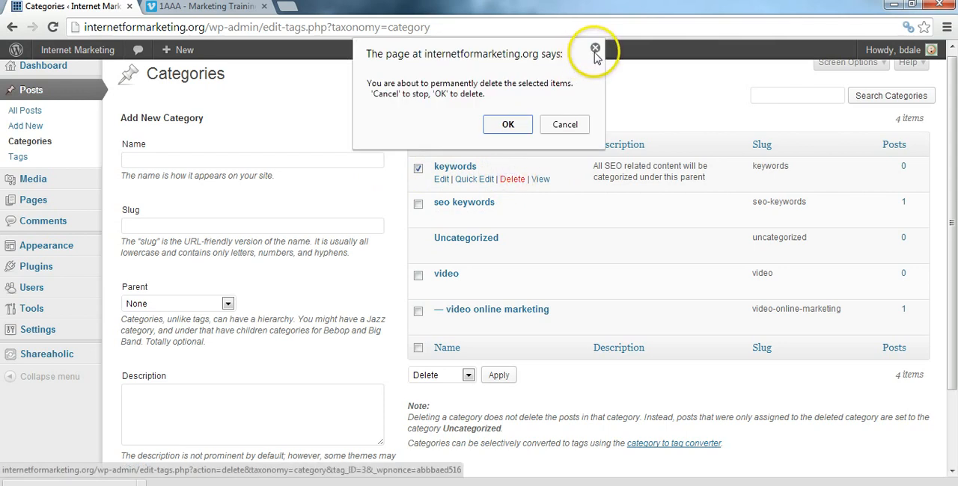
left_click(497, 376)
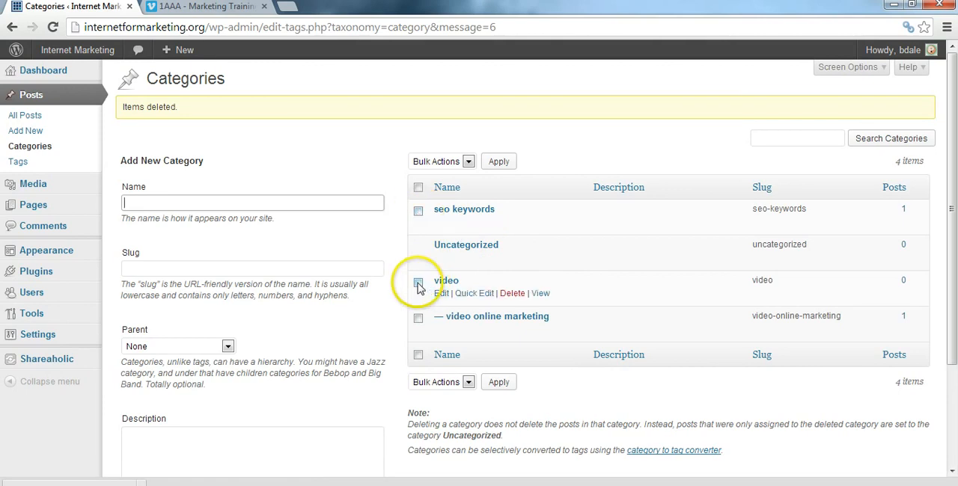
Step: Permanently delete the "seo keywords" category from the category list
left_click(418, 213)
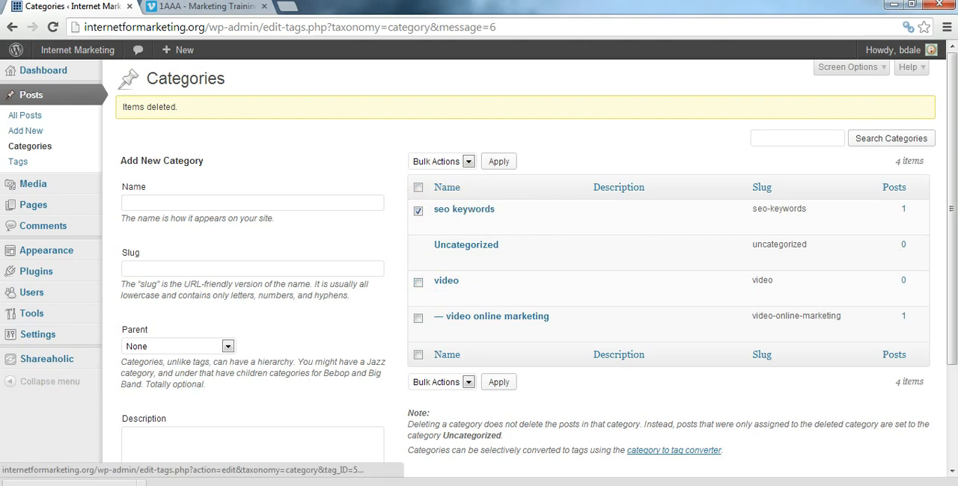
left_click(513, 223)
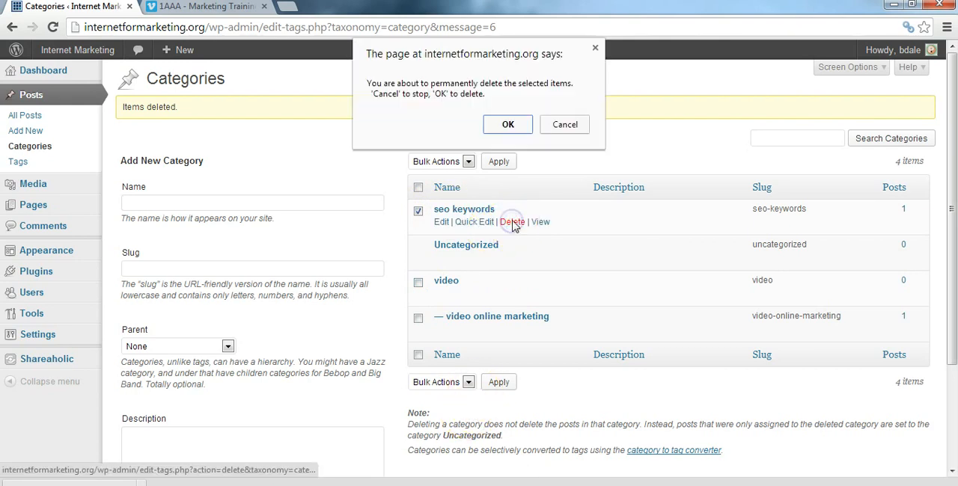
left_click(495, 122)
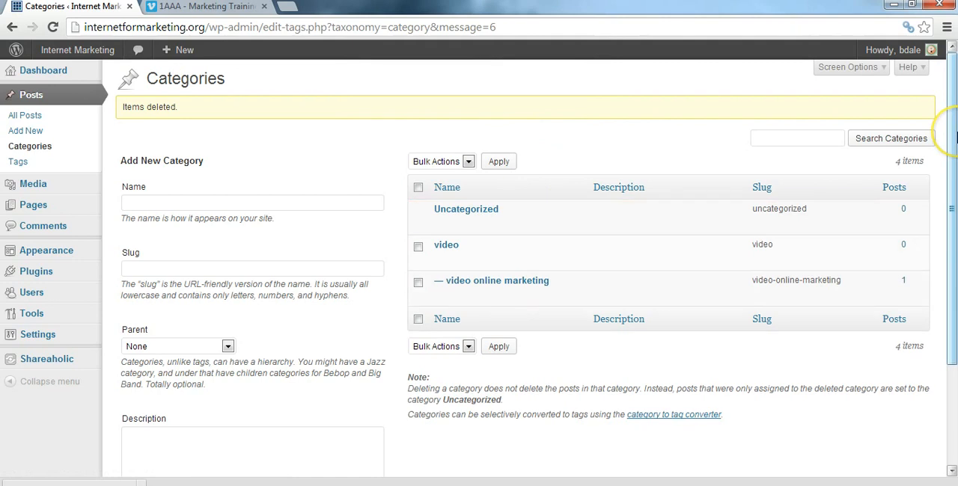
scroll(954, 137, "down", 3)
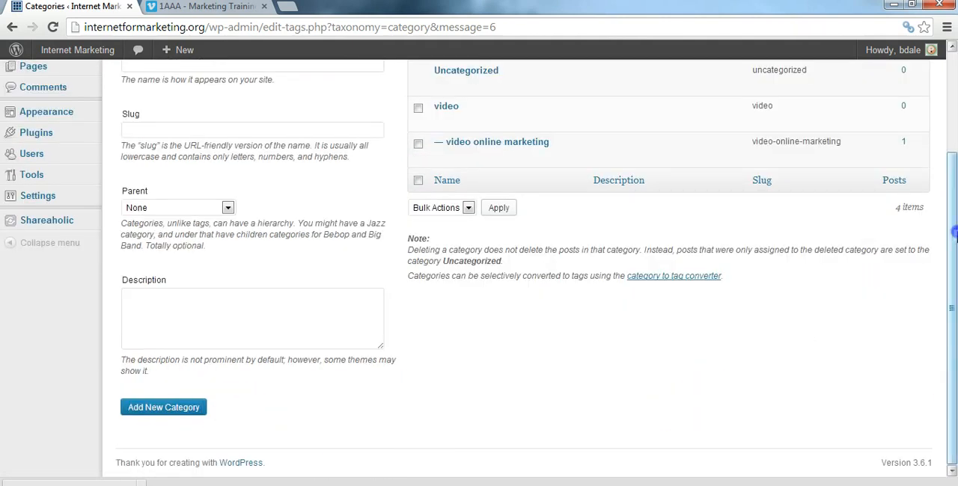
scroll(954, 234, "up", 3)
Step: Open the "SEO Keywords" post from the list of all posts for editing
left_click(60, 117)
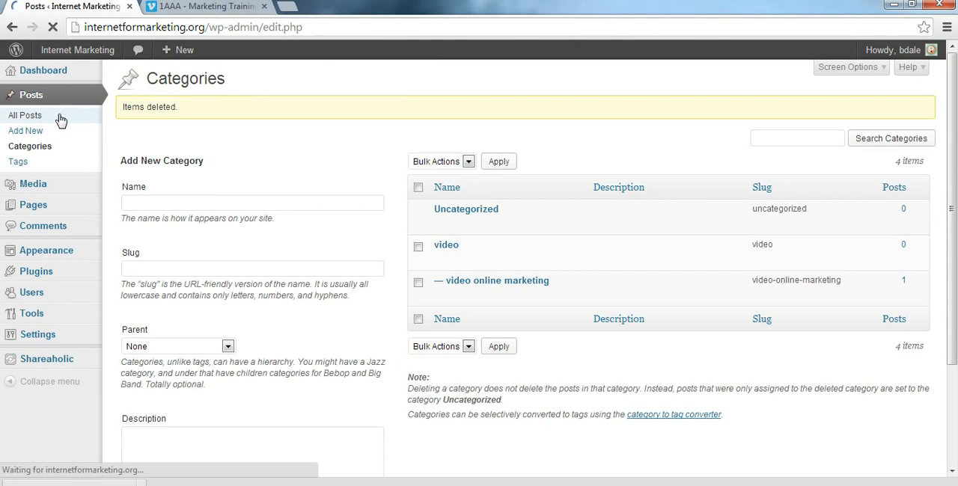
mouse_move(187, 232)
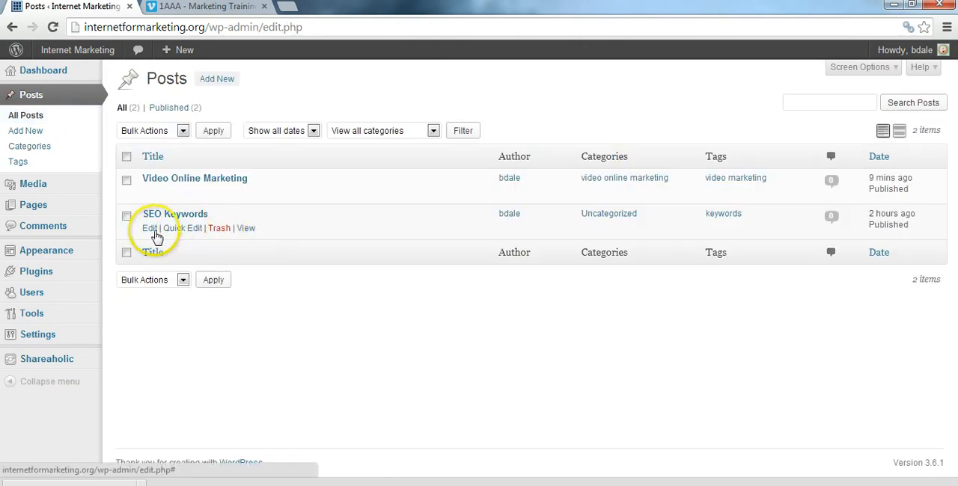
left_click(152, 235)
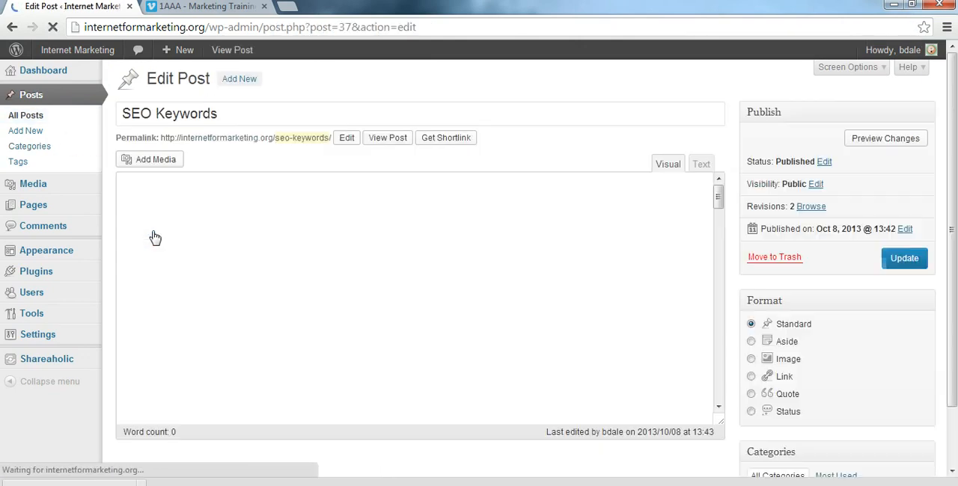
Step: Try to add the tag "seo keywords" to the post
left_click_drag(955, 180, 955, 294)
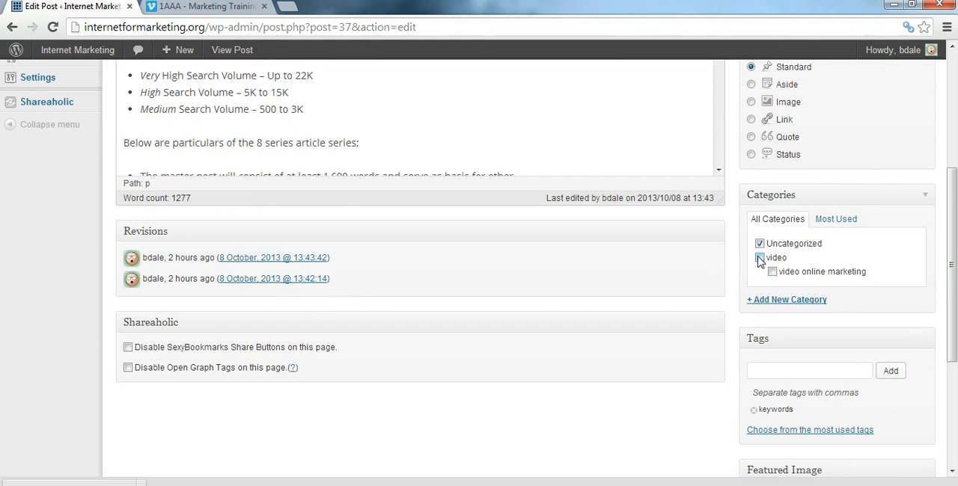
left_click_drag(949, 261, 952, 324)
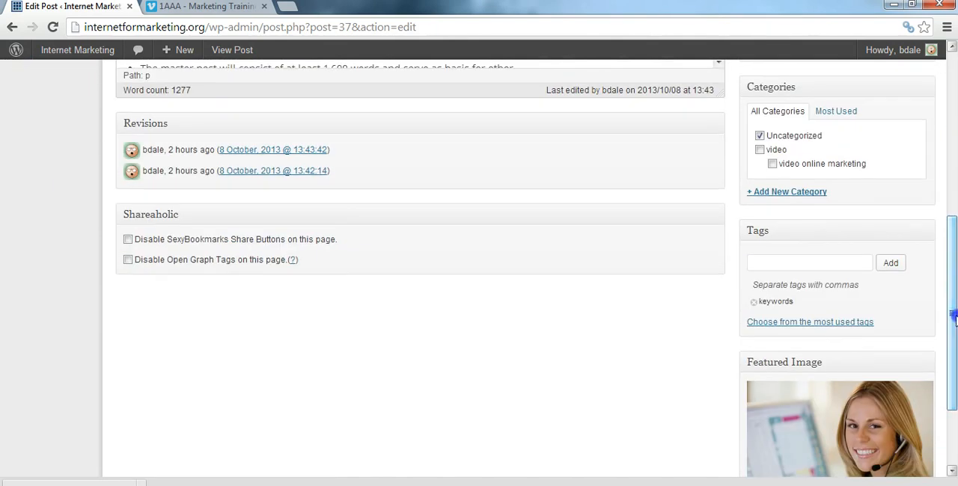
left_click(813, 263)
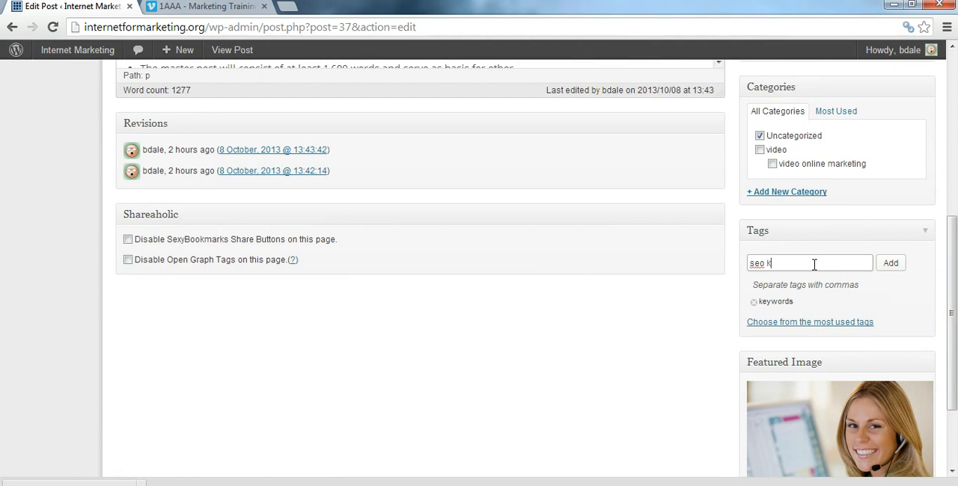
type("seo keywords")
left_click(892, 264)
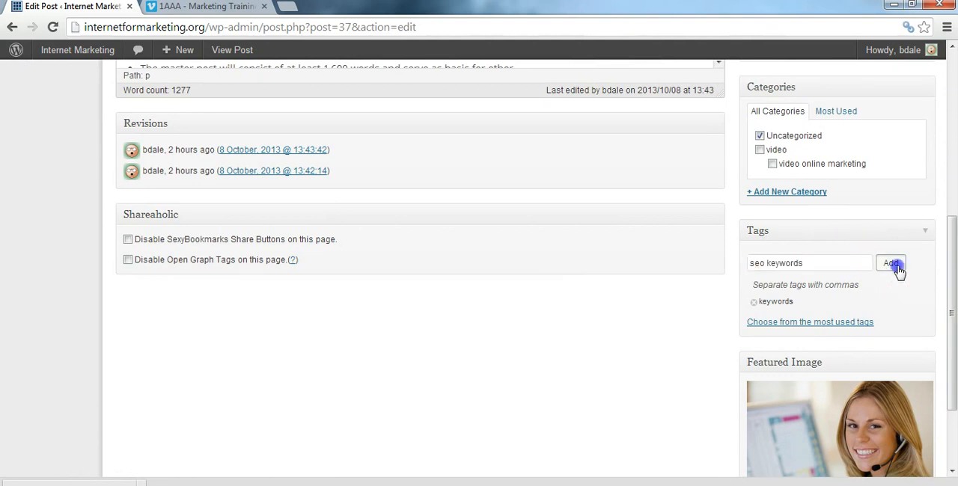
left_click(807, 302)
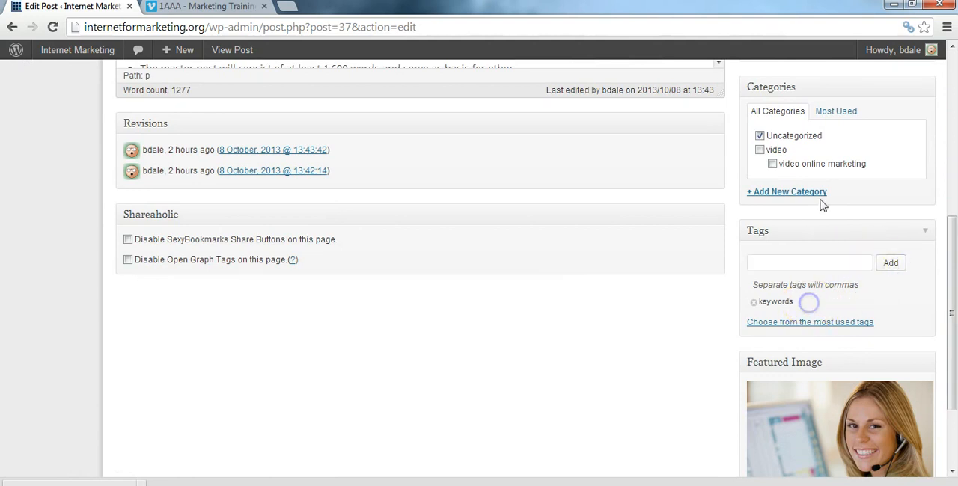
Step: Create a new top-level category named "seo keywords" from within the post editor and clear the post's Uncategorized category
left_click(808, 196)
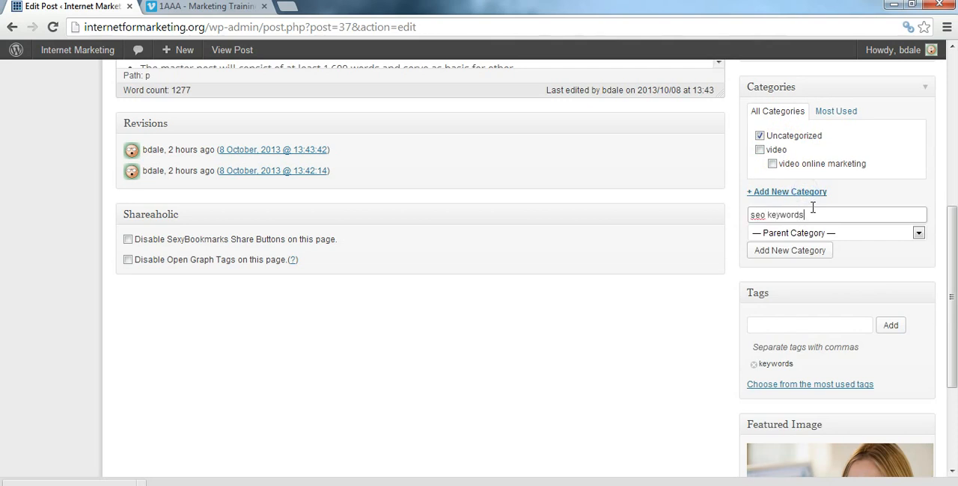
left_click(808, 254)
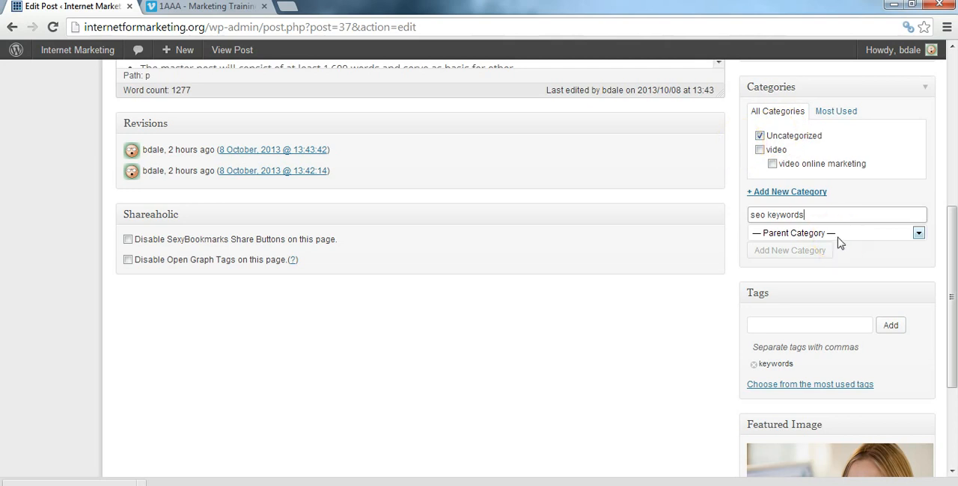
left_click(760, 136)
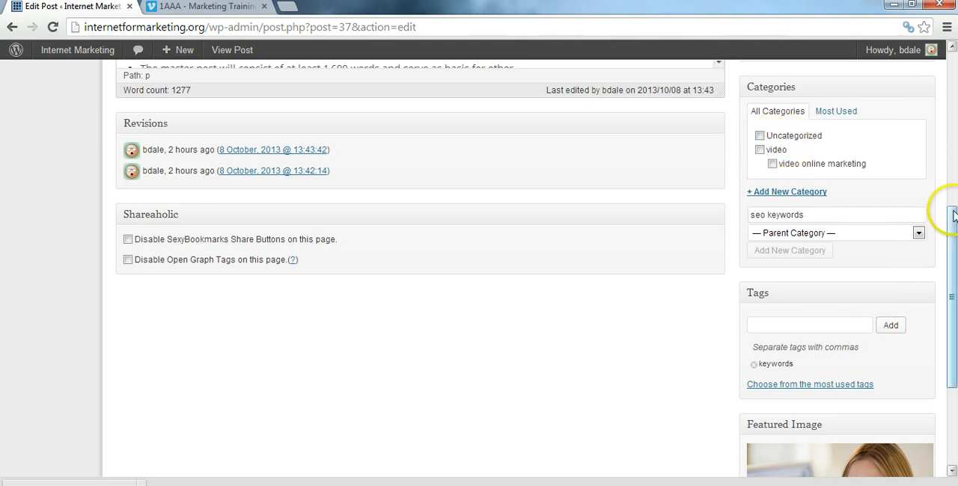
Step: Reload the post editor and assign the "seo keywords" category to the post instead of Uncategorized
left_click_drag(953, 229, 945, 205)
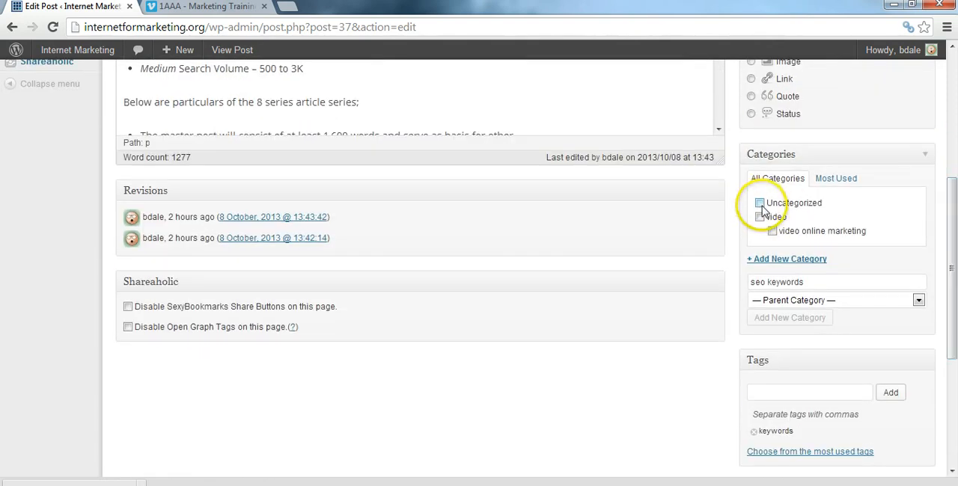
left_click(51, 27)
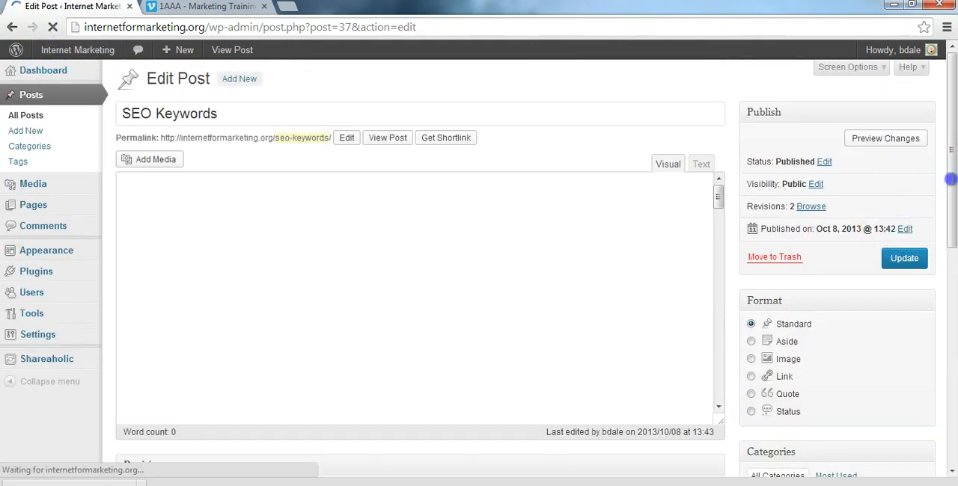
left_click_drag(951, 178, 954, 308)
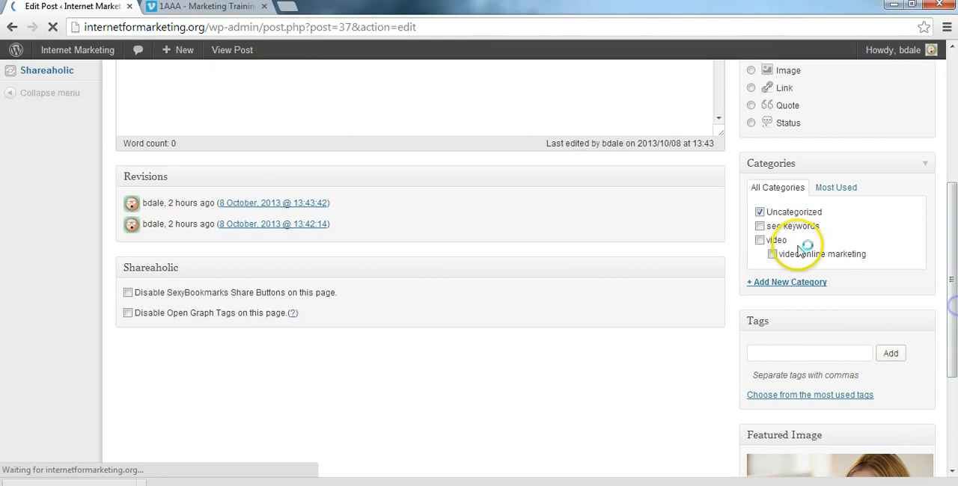
left_click(759, 212)
left_click(759, 226)
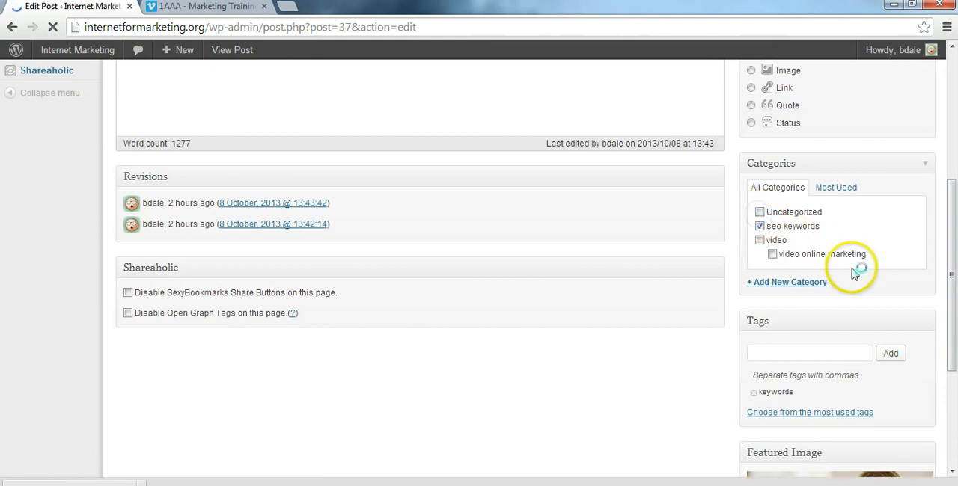
Step: Update the published SEO Keywords post to save its category assignment
scroll(954, 241, "up", 3)
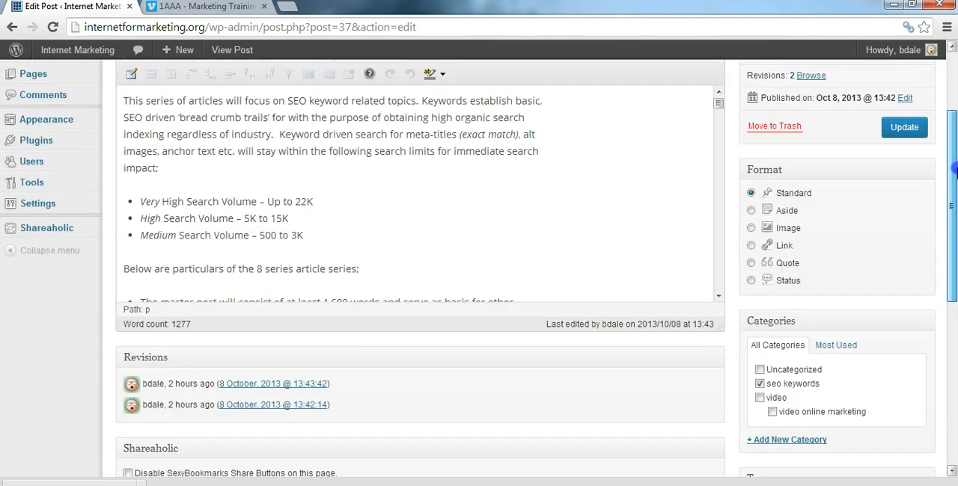
left_click(904, 149)
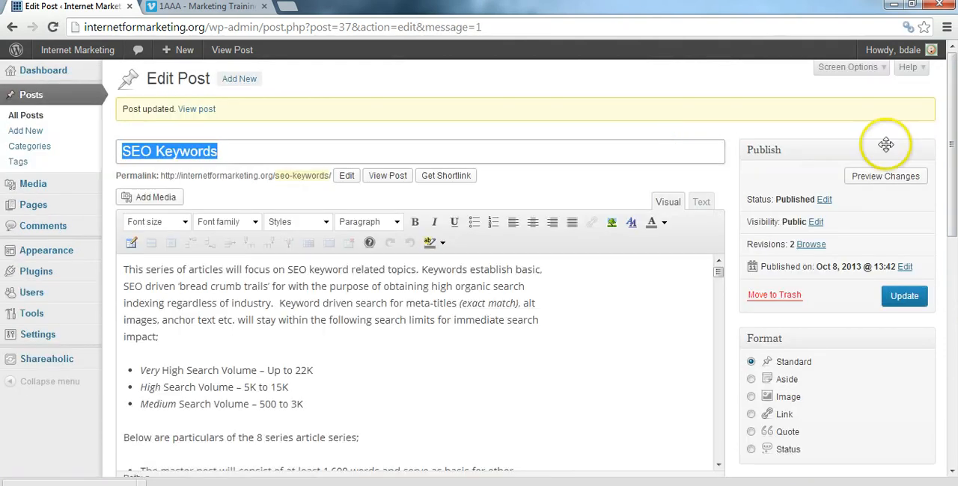
left_click_drag(952, 154, 951, 129)
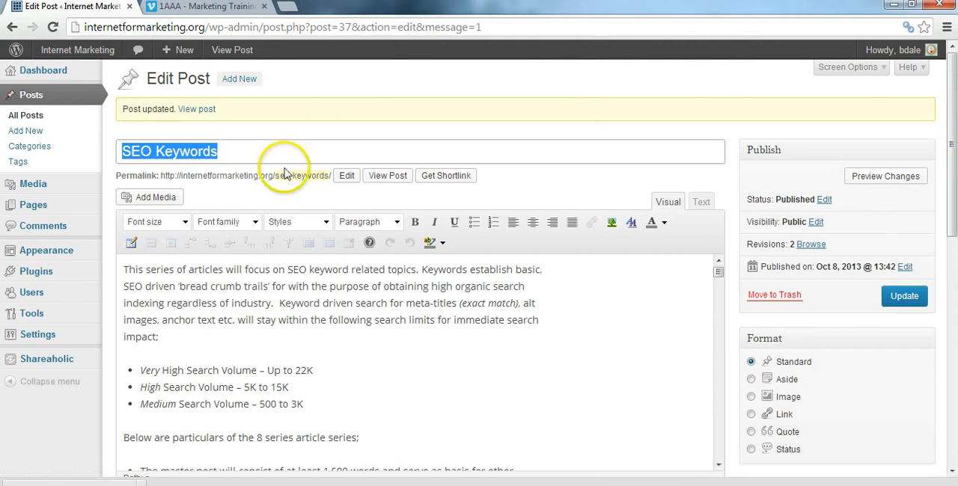
Step: Add a new tag named "seo" to the site's list of post tags
left_click(18, 163)
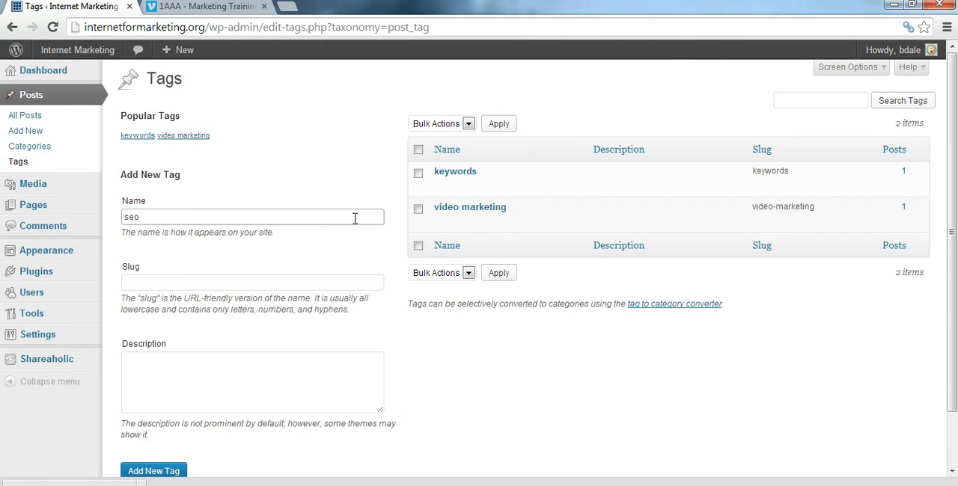
left_click(219, 282)
left_click(217, 394)
left_click(157, 473)
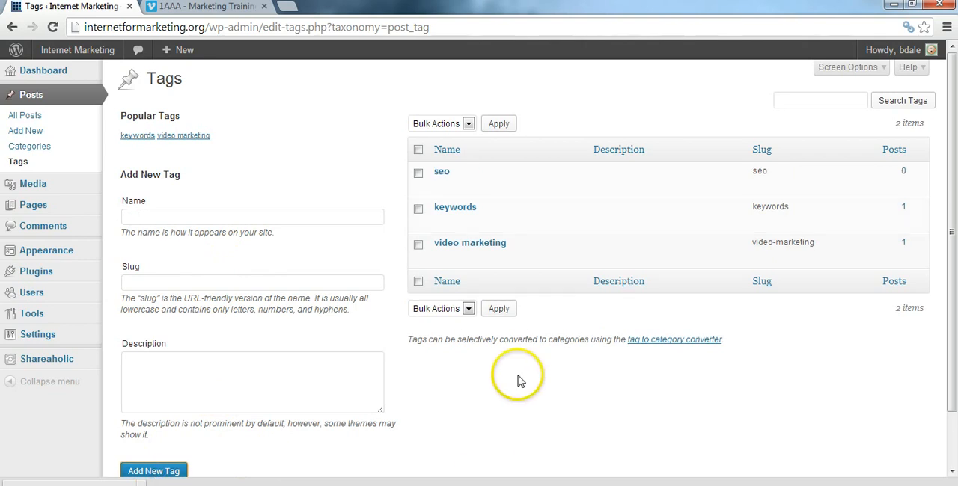
mouse_move(482, 224)
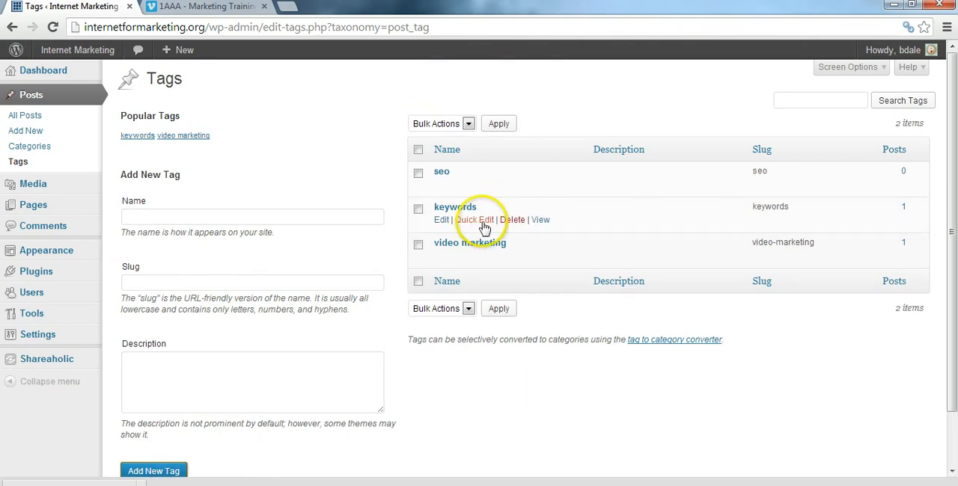
left_click(468, 309)
left_click(468, 309)
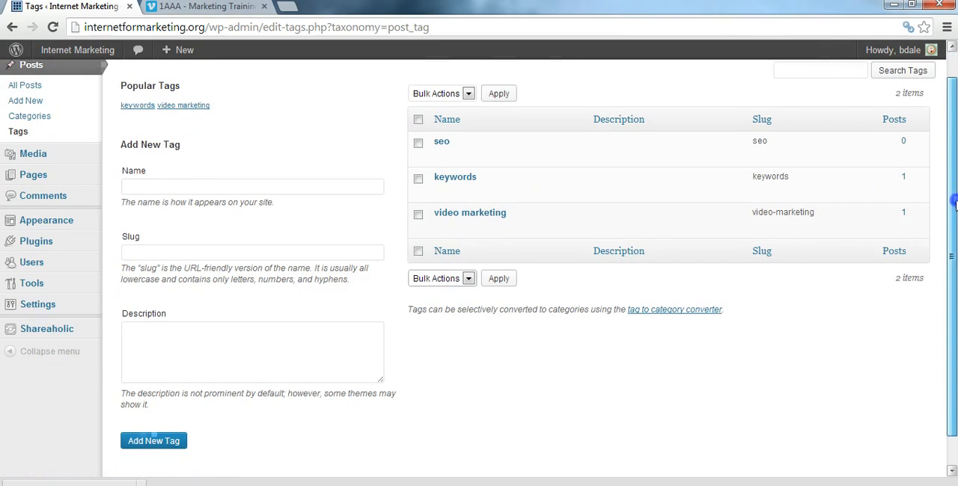
scroll(711, 187, "down", 2)
scroll(599, 134, "up", 2)
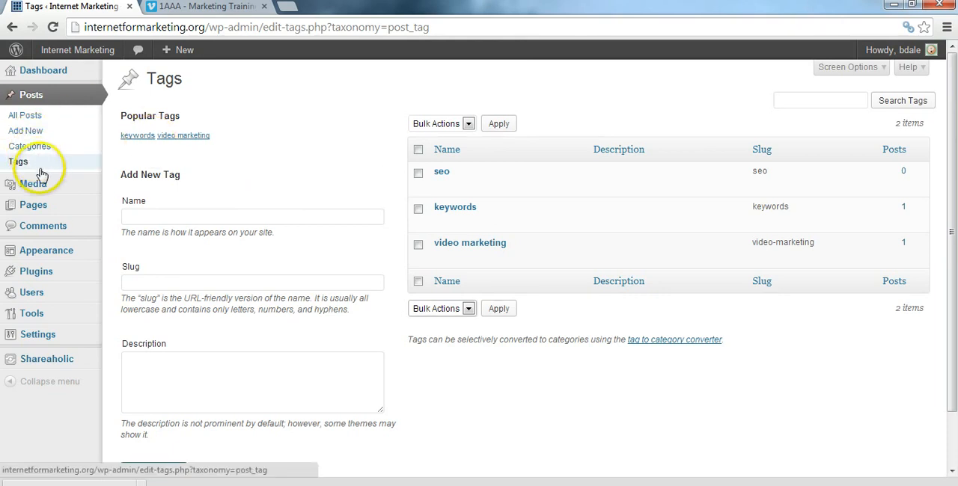
mouse_move(57, 209)
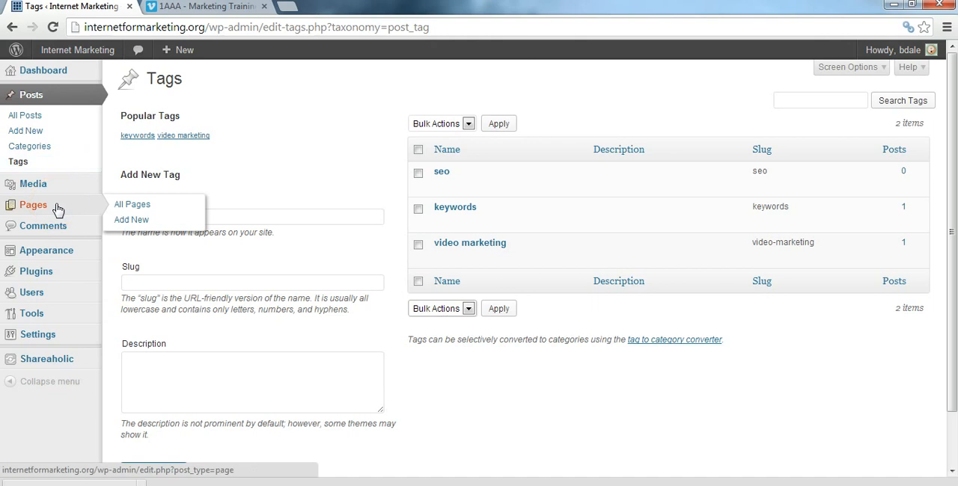